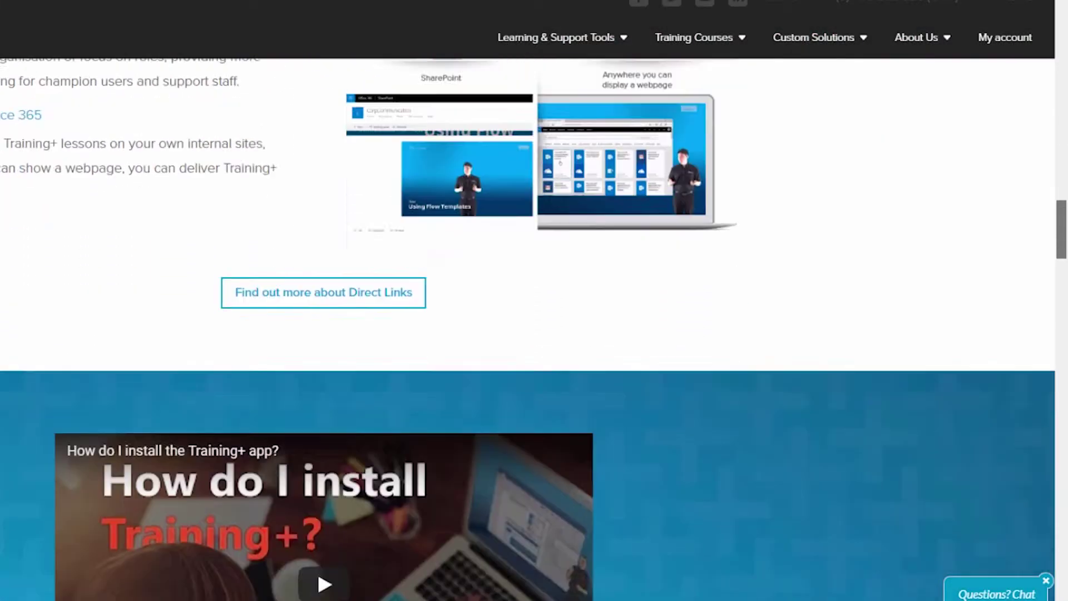
scroll(534, 301, "down", 10)
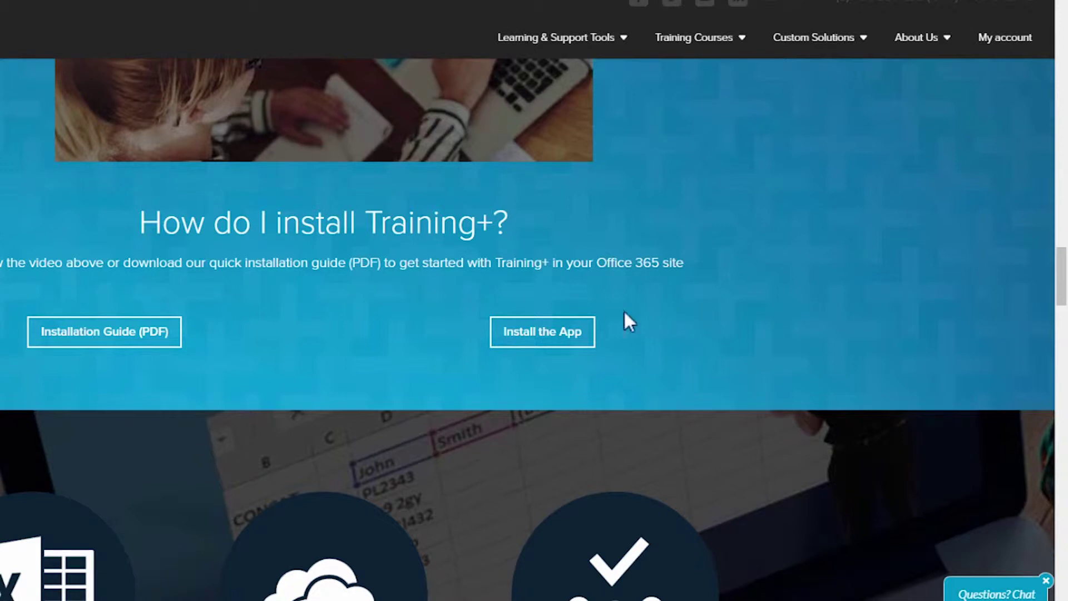
- Scroll to 'How do I install Training+?' and follow Install the App to the AppSource listing
left_click(521, 334)
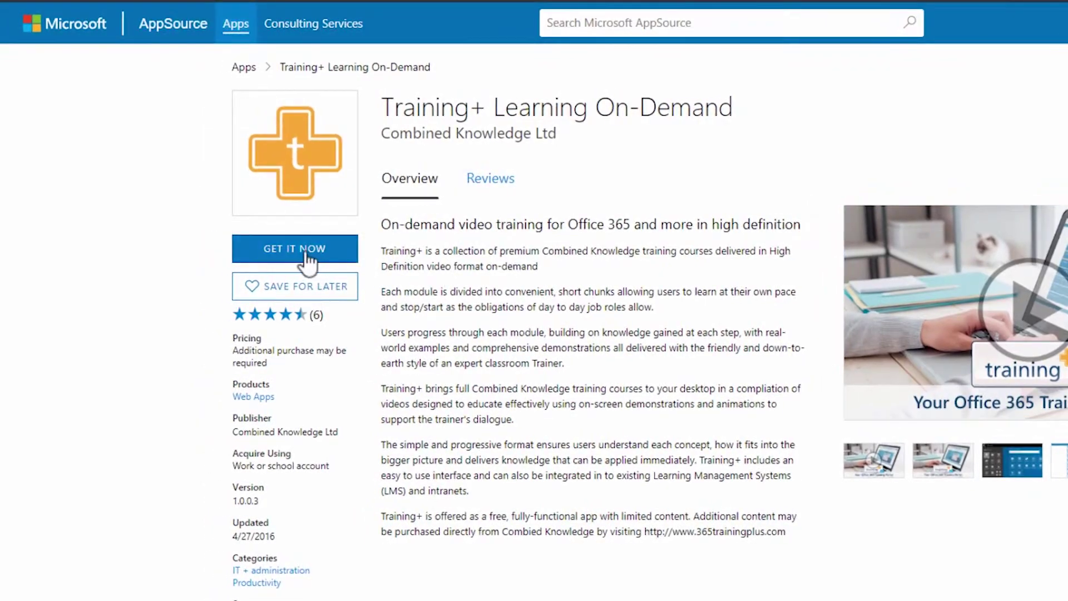
- Get Training+ Learning On-Demand from AppSource, agreeing to share account info with the provider
left_click(284, 250)
left_click(552, 361)
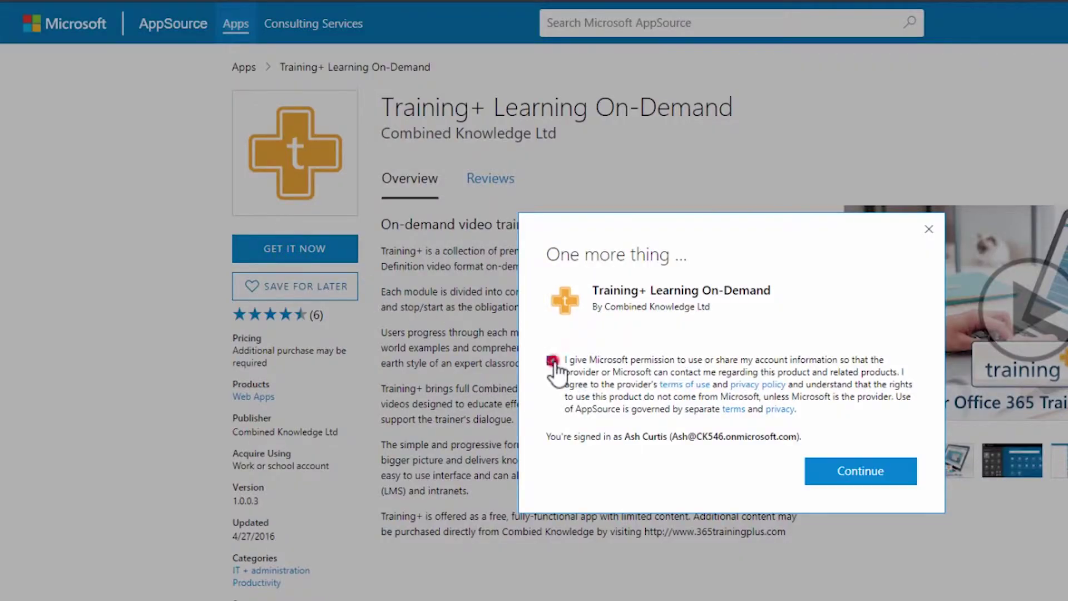
left_click(848, 472)
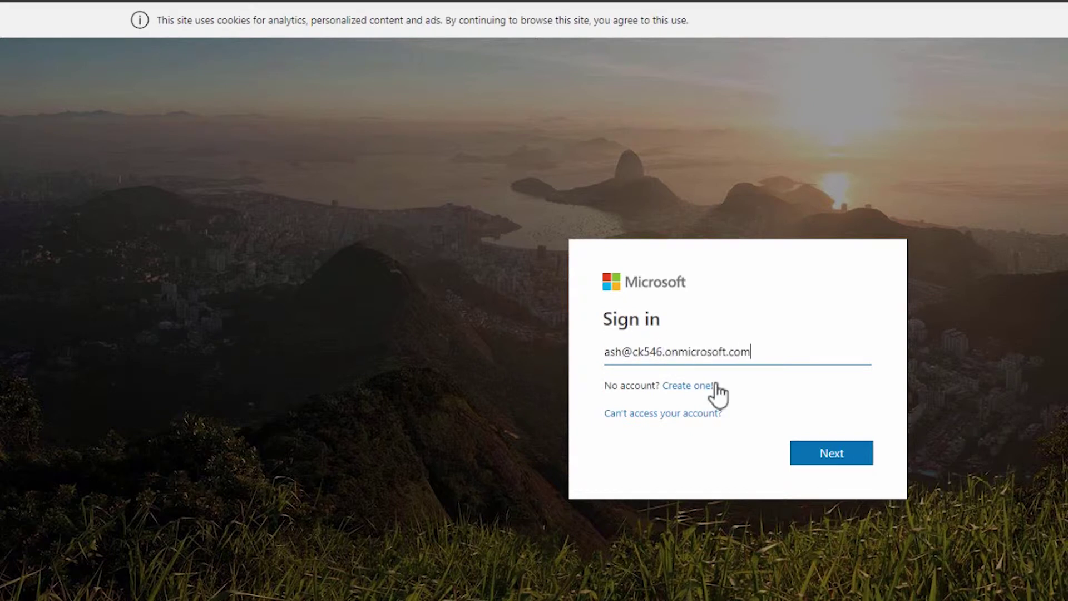
- Sign in with the admin work account and accept Training+'s permissions for the whole organization
left_click(805, 450)
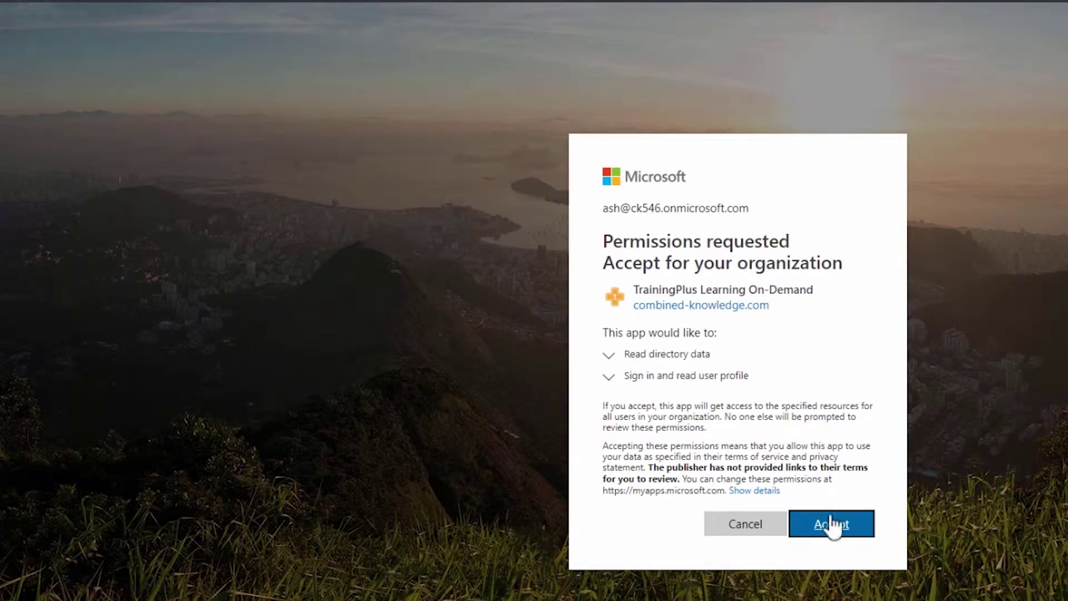
left_click(831, 524)
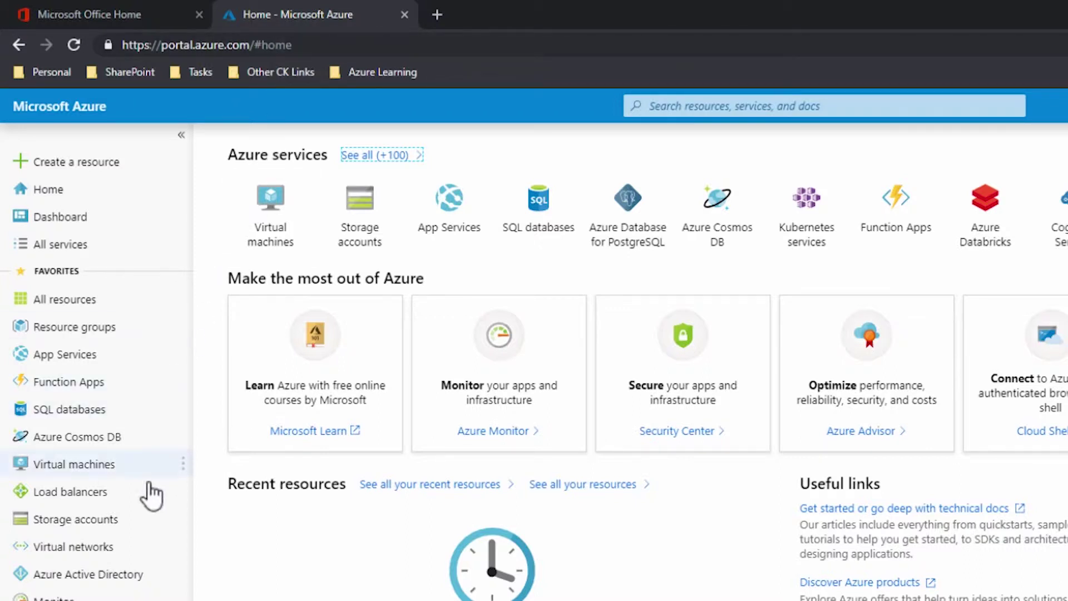
- Go to Azure Active Directory's Groups list for the CK 234 directory
left_click(144, 575)
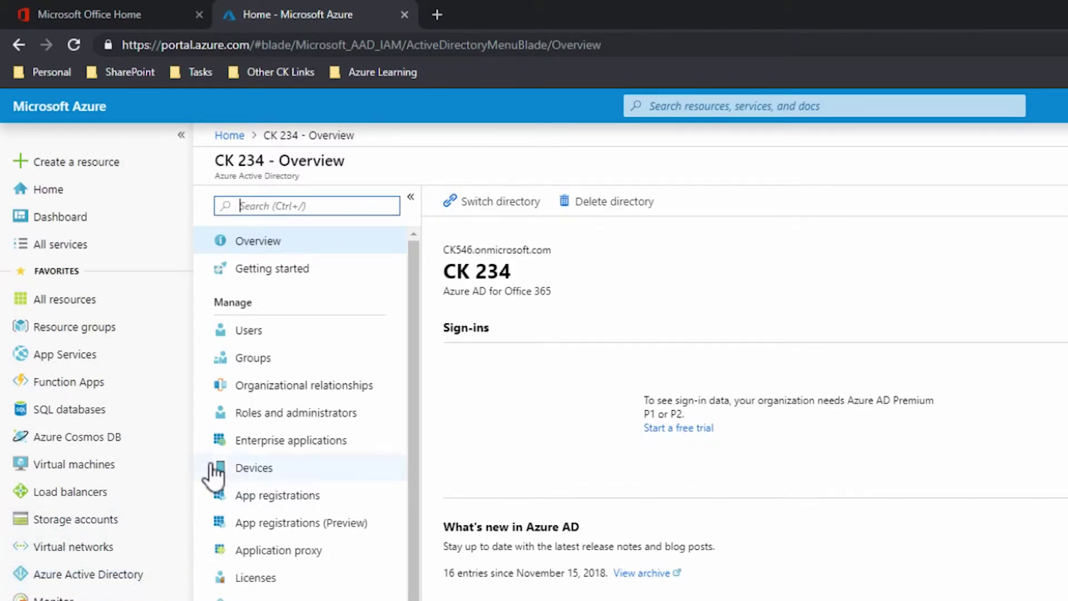
left_click(260, 360)
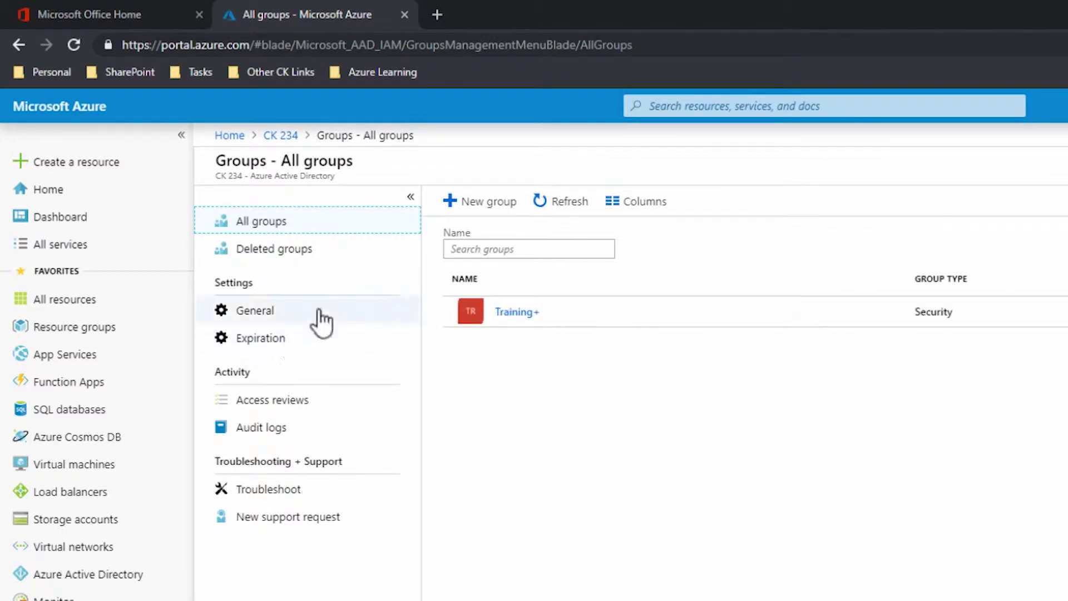
- Start a new Security group named 'Training+ Users' with Assigned membership
left_click(450, 203)
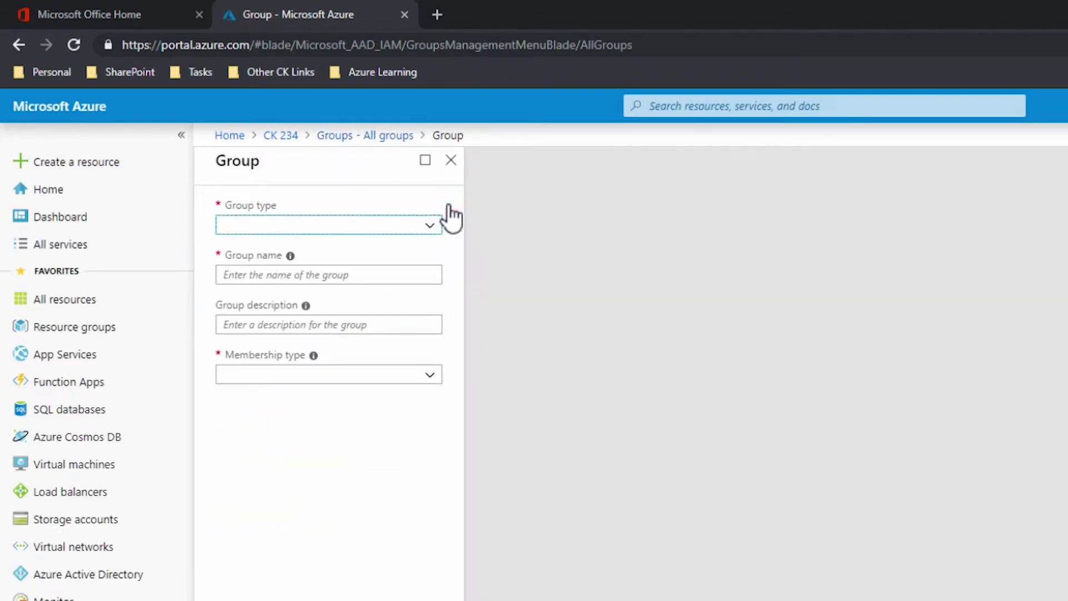
left_click(427, 225)
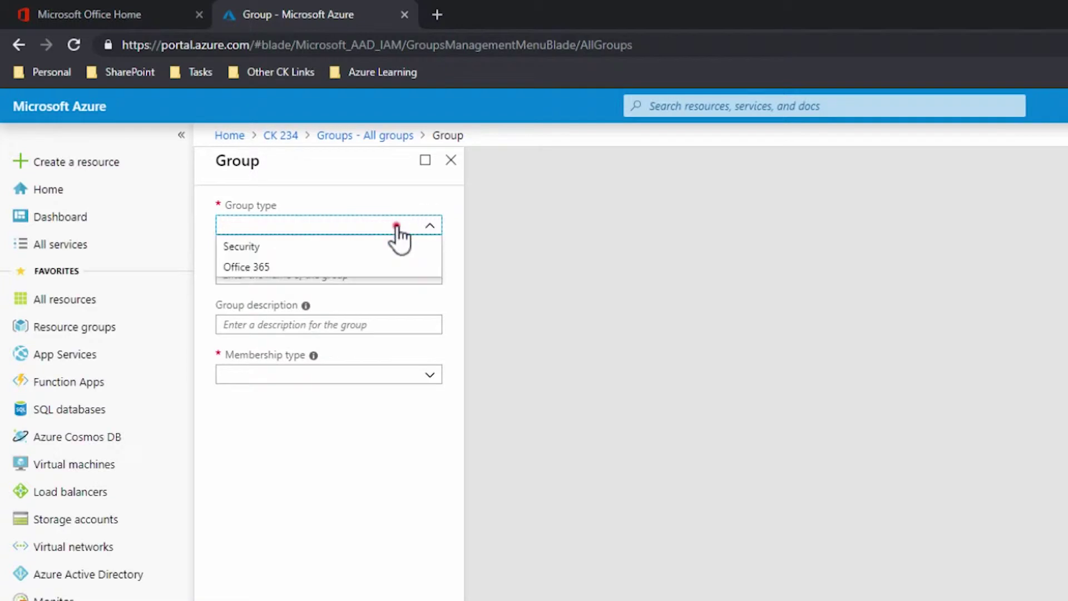
left_click(370, 242)
left_click(338, 273)
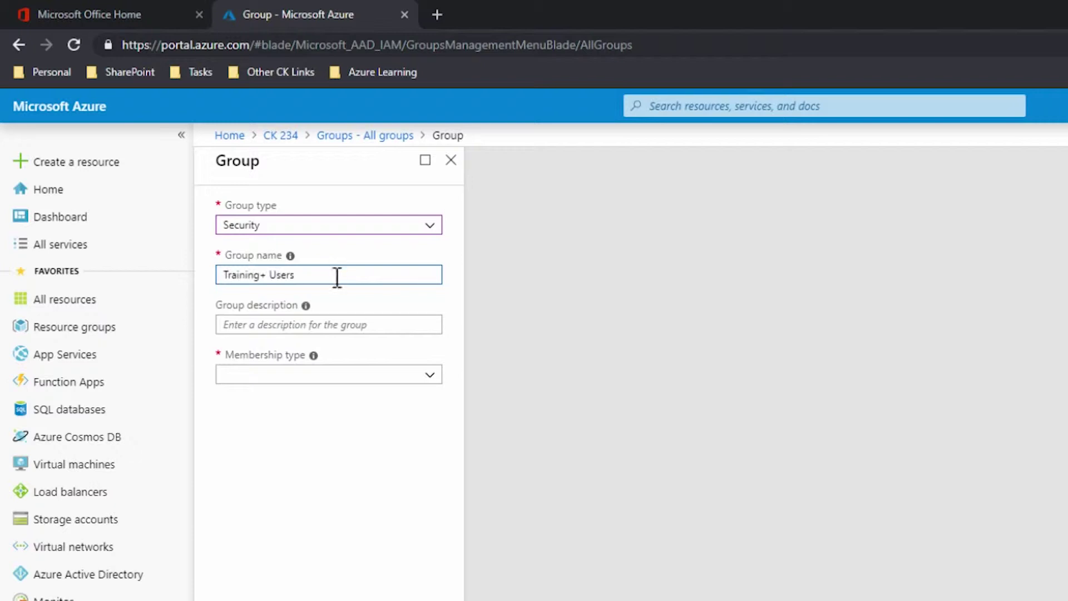
left_click(314, 383)
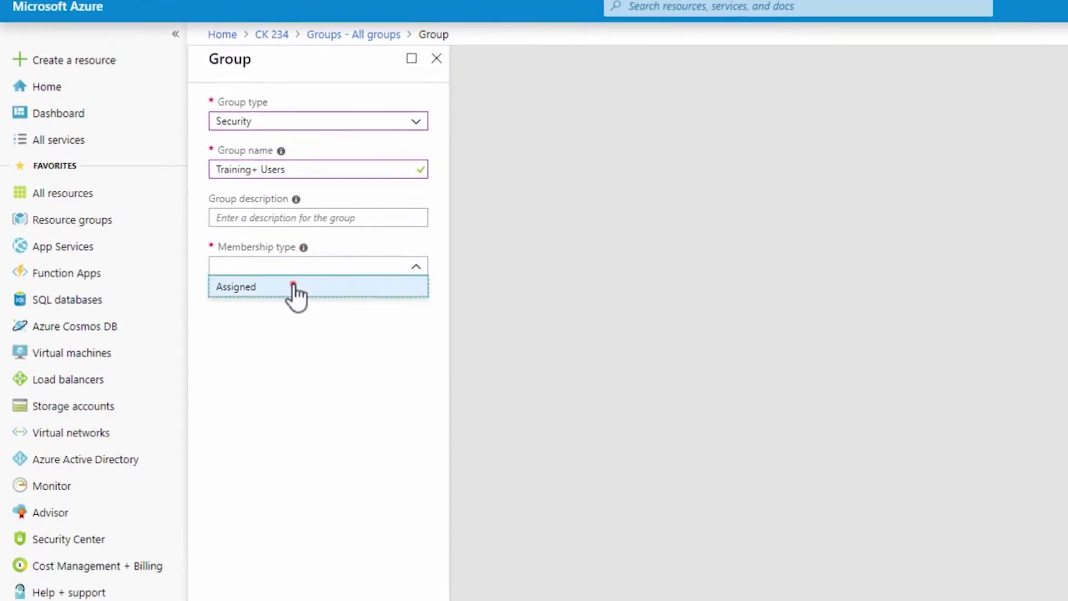
left_click(304, 393)
- Add the admin account as the group's member and create the group
left_click(285, 180)
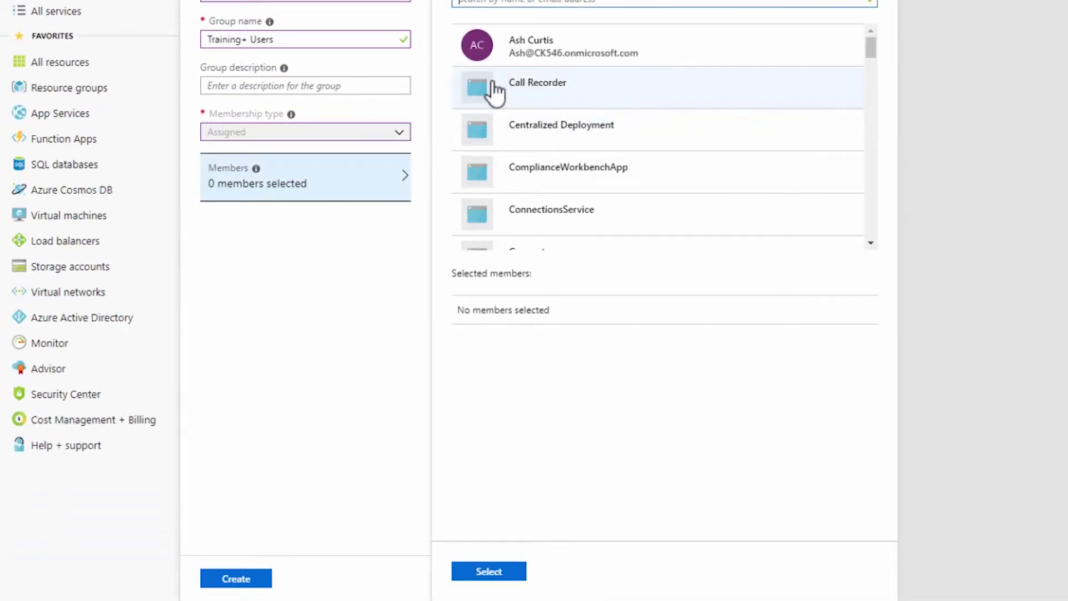
left_click(506, 55)
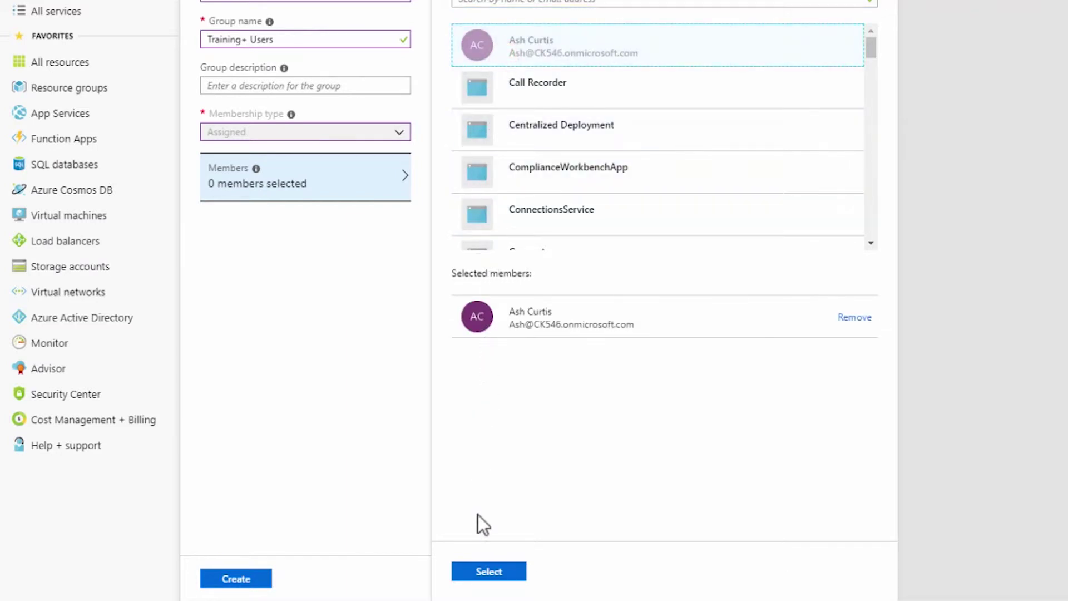
left_click(493, 575)
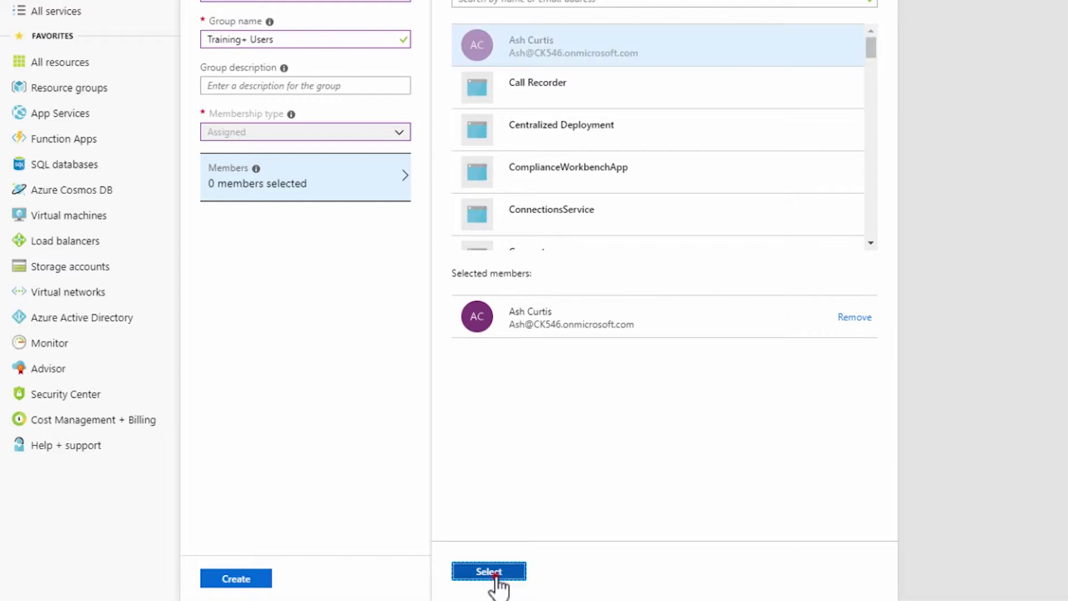
left_click(249, 581)
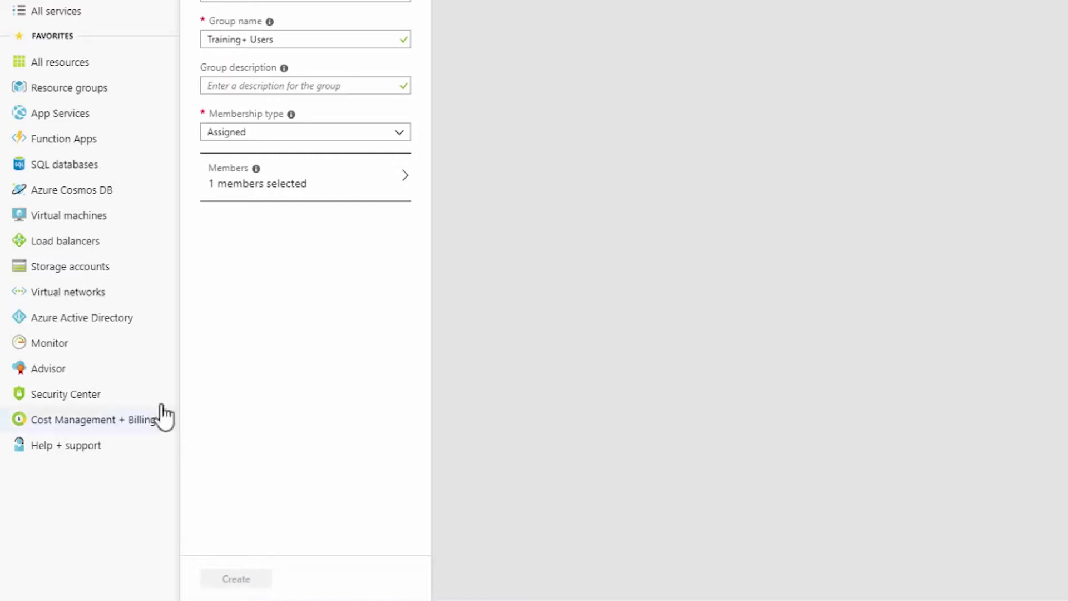
- Show Enterprise applications filtered to All Applications, scrolling down to TrainingPlus Learning On-Demand
left_click(96, 324)
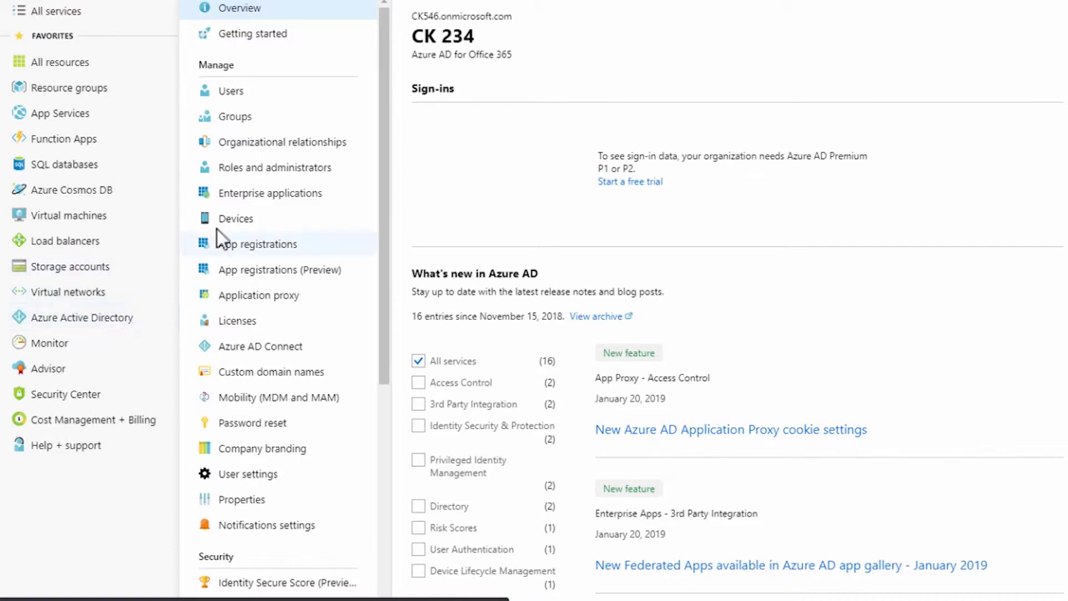
left_click(257, 195)
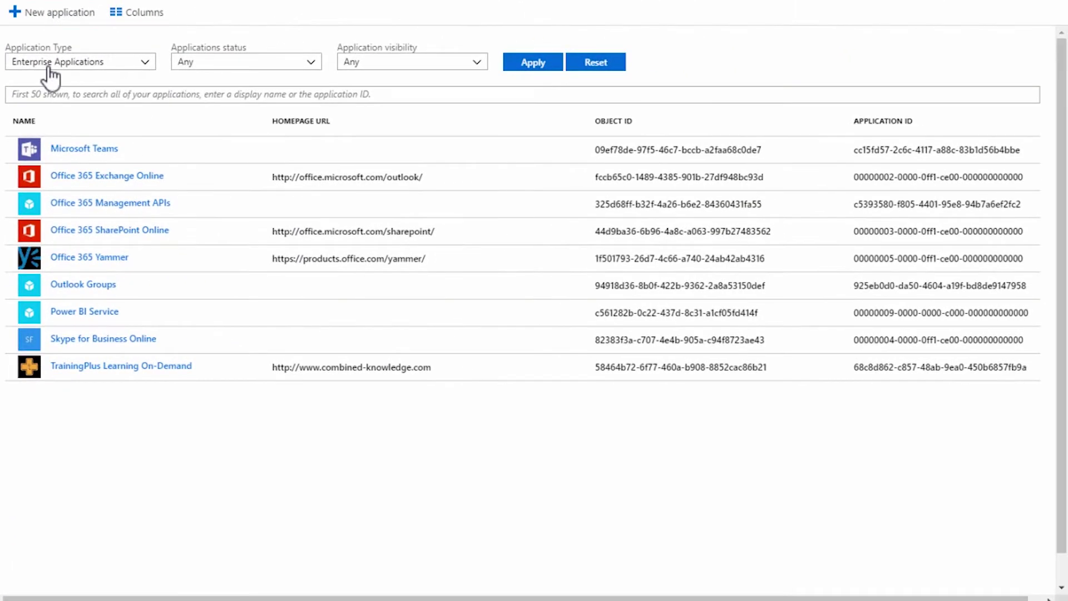
left_click(454, 23)
left_click(47, 117)
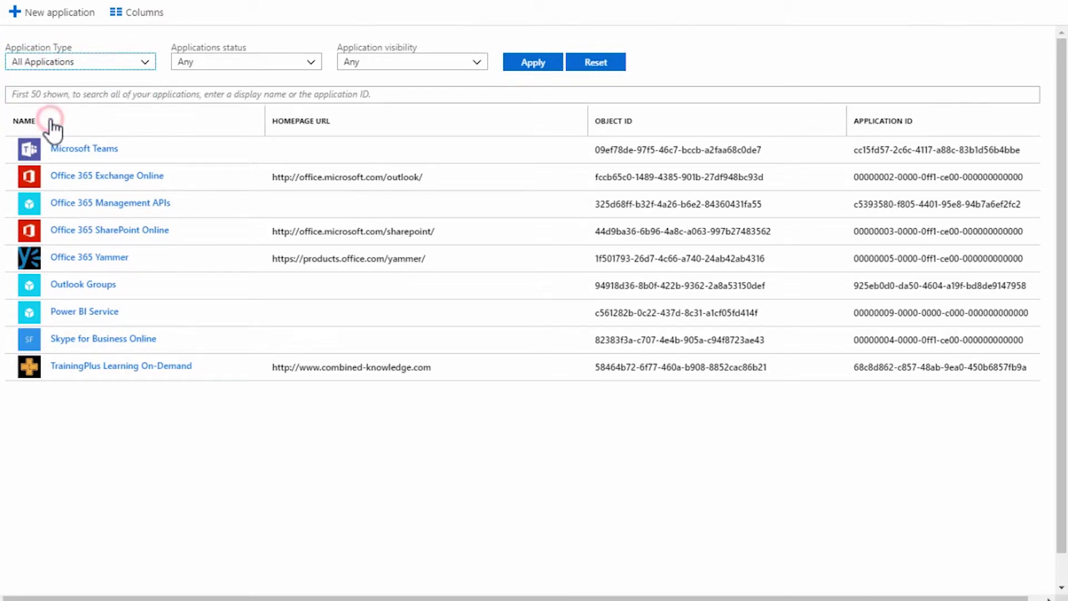
left_click(525, 62)
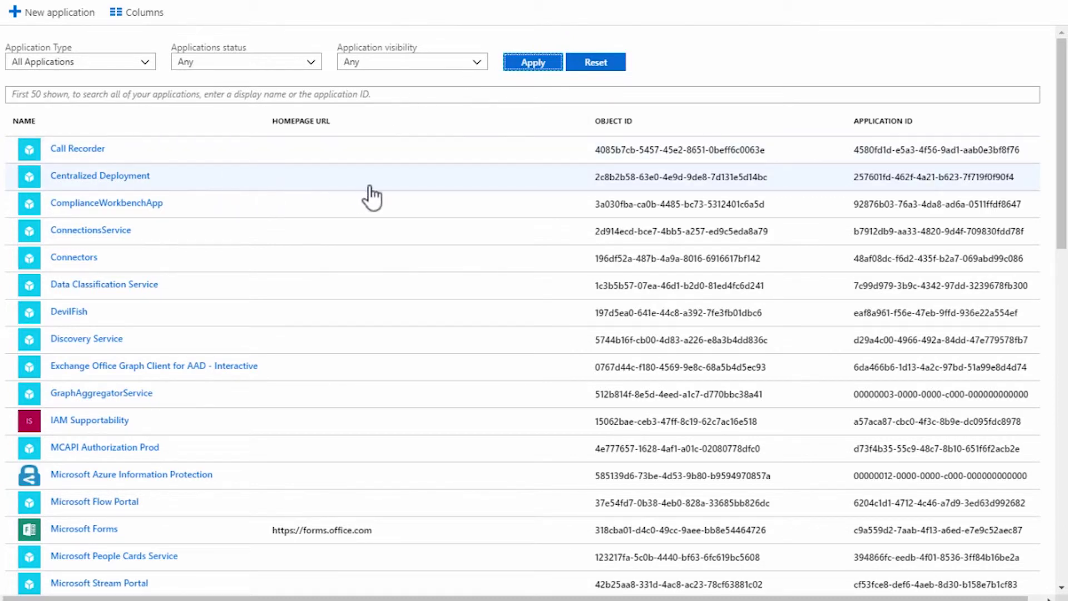
left_click(1063, 155)
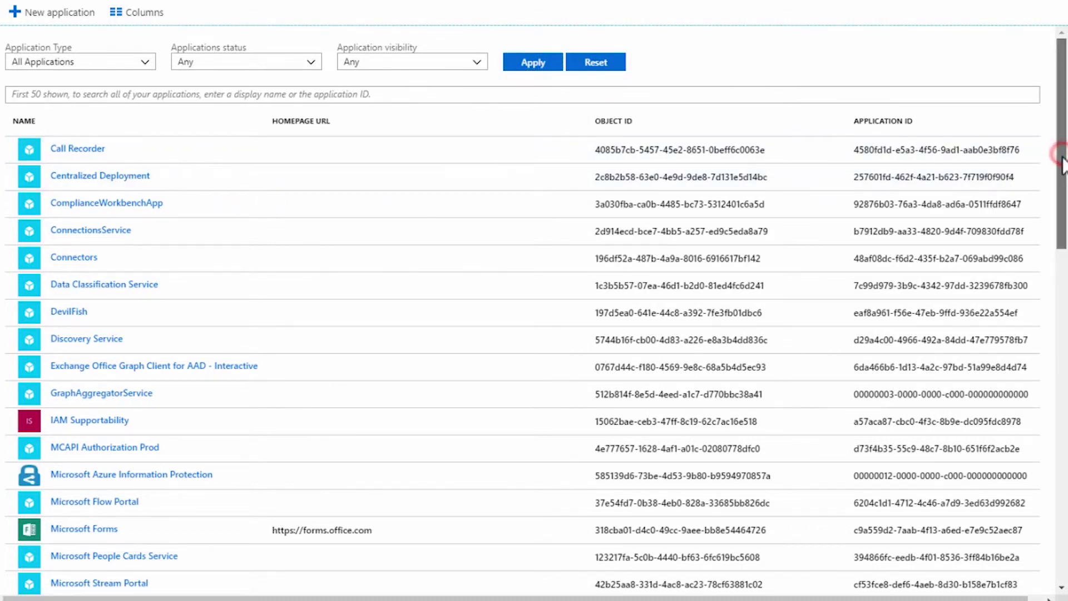
left_click_drag(1062, 159, 1048, 502)
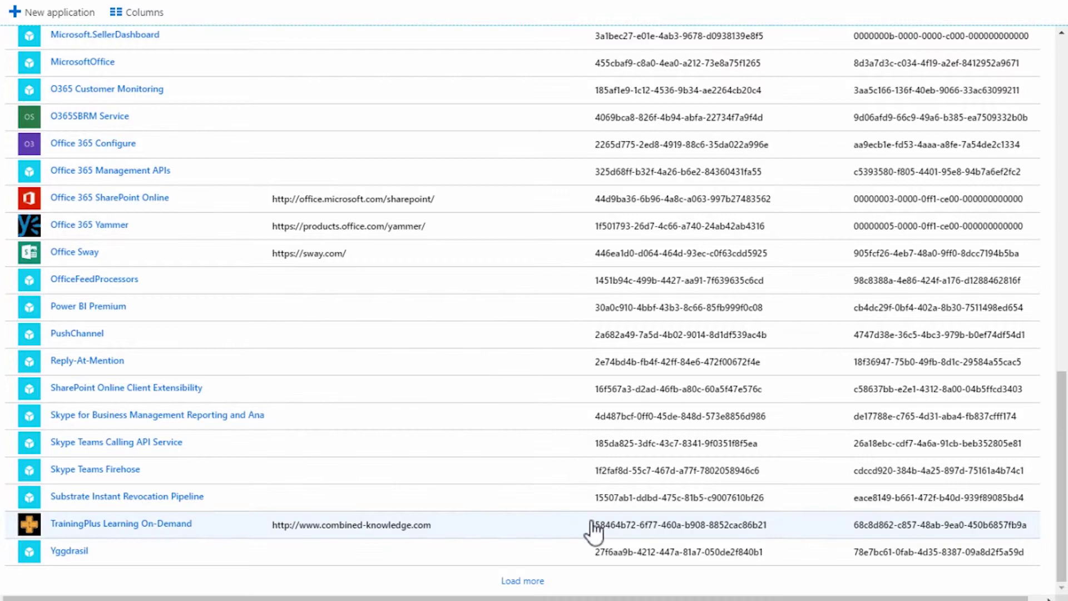
- Allow self-service access requests for TrainingPlus Learning On-Demand, adding requesters to Training+ Users, and save
left_click(160, 526)
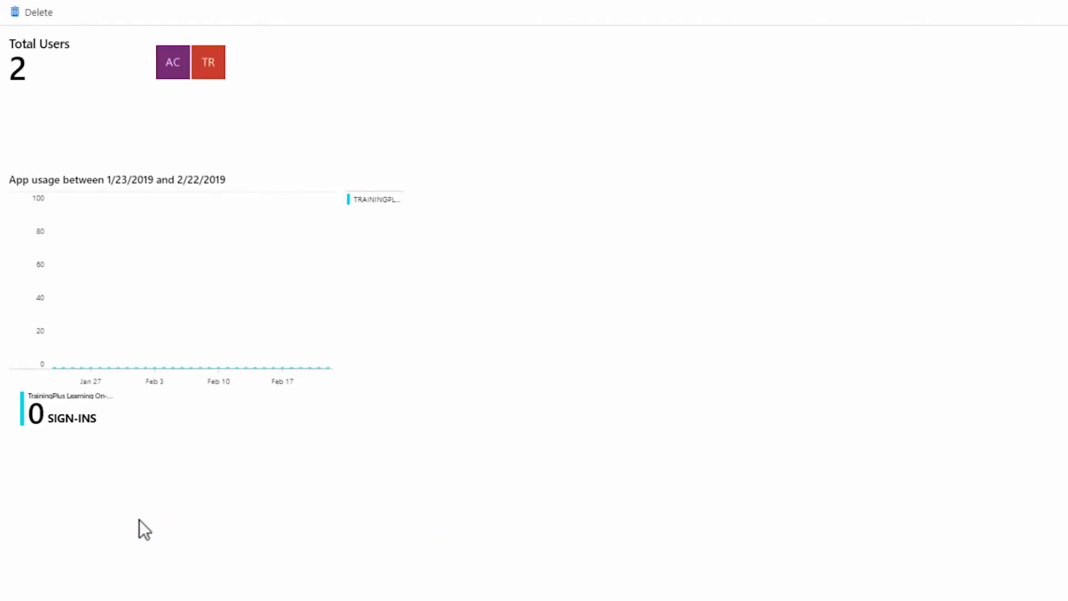
left_click(71, 214)
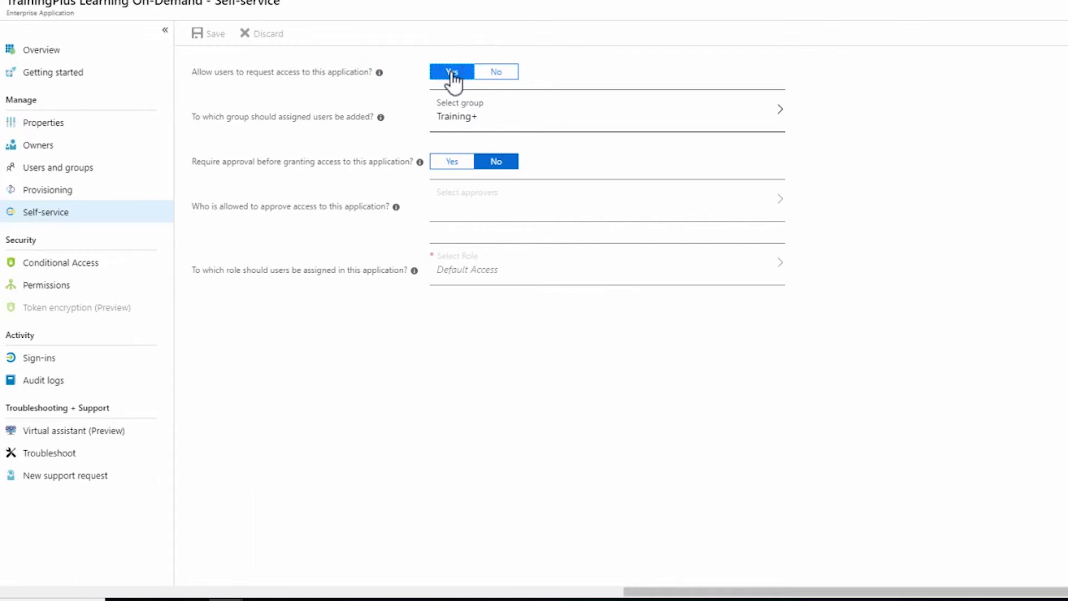
left_click(468, 118)
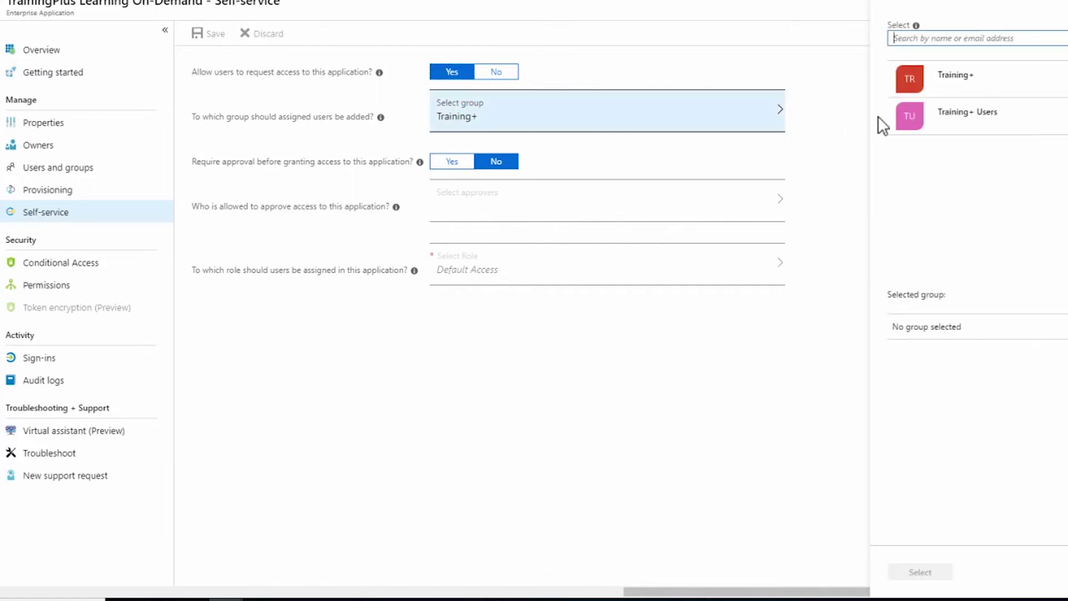
left_click(962, 115)
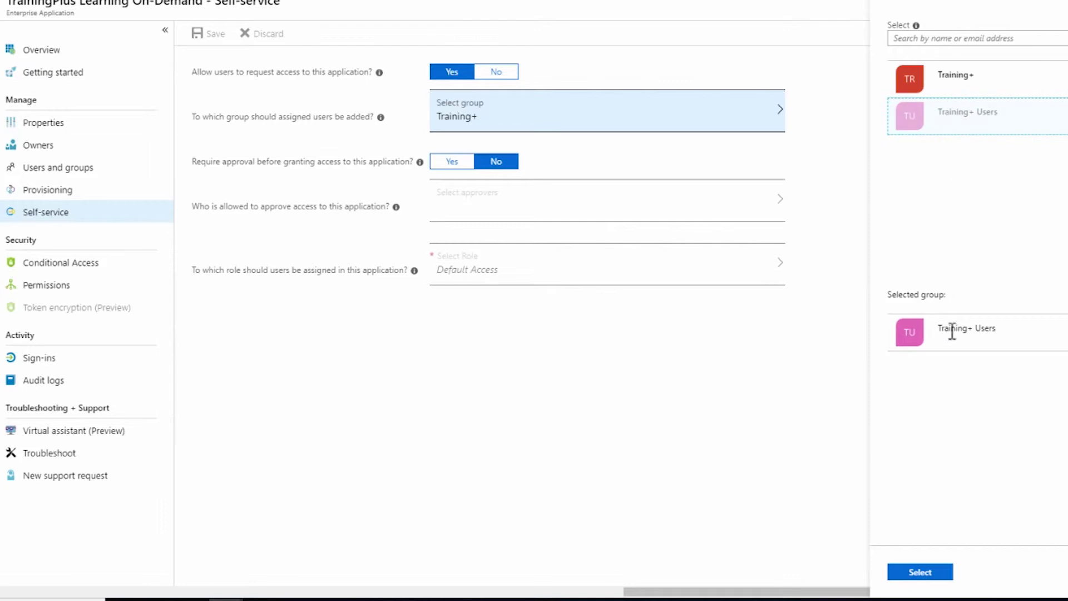
left_click(924, 572)
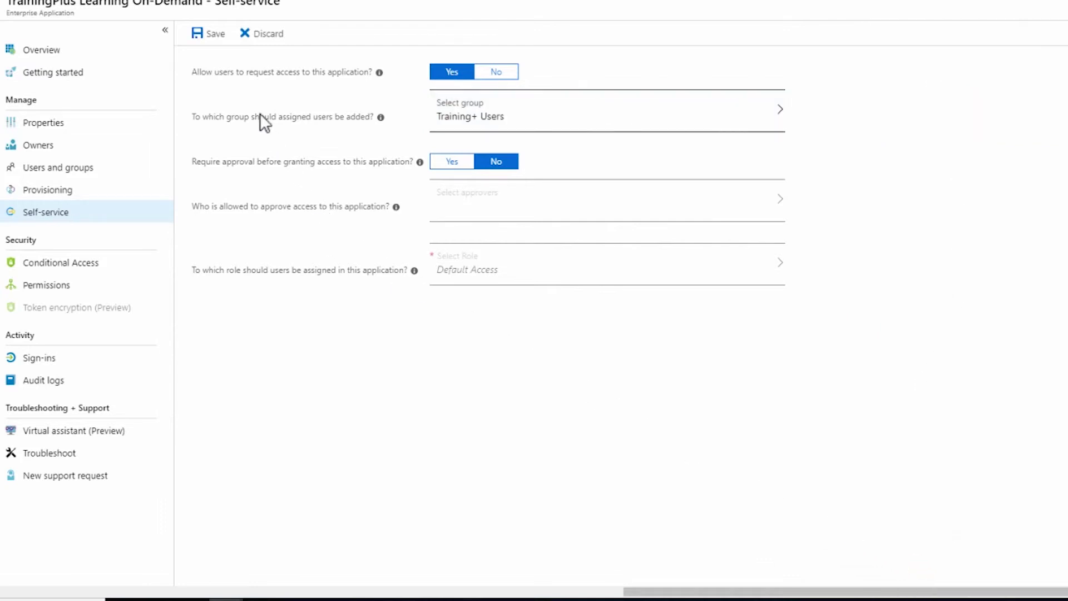
left_click(200, 39)
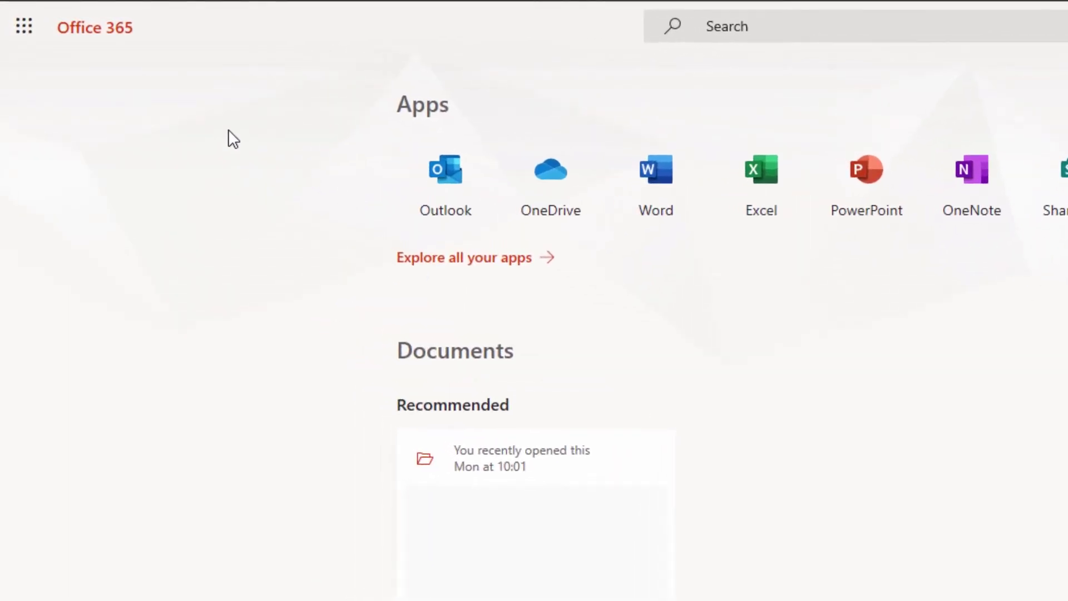
- Launch TrainingPlus from the Office 365 app launcher's Apps list
left_click(24, 26)
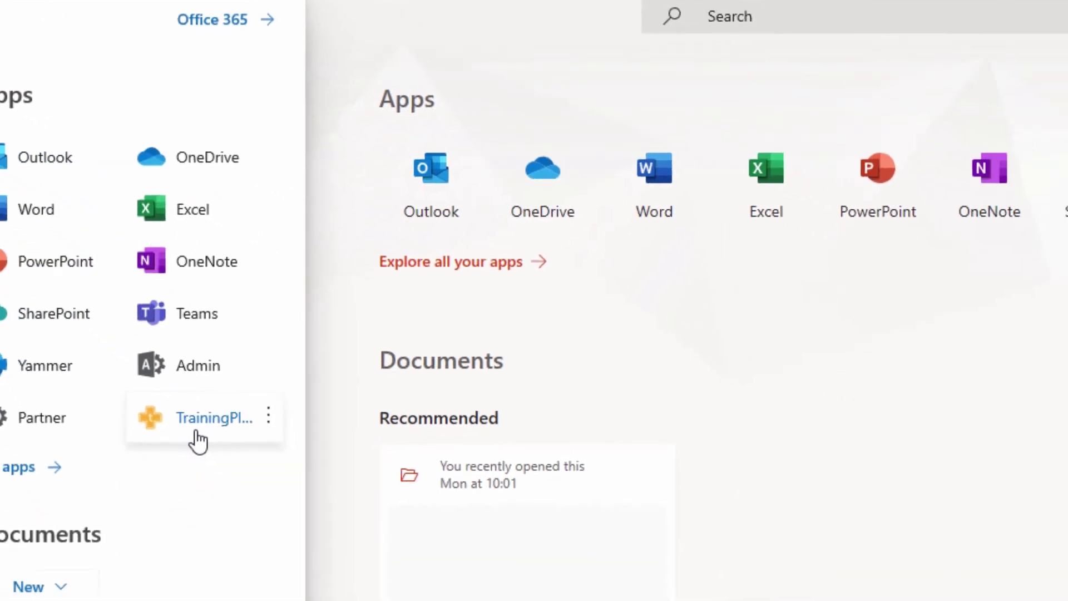
left_click(270, 504)
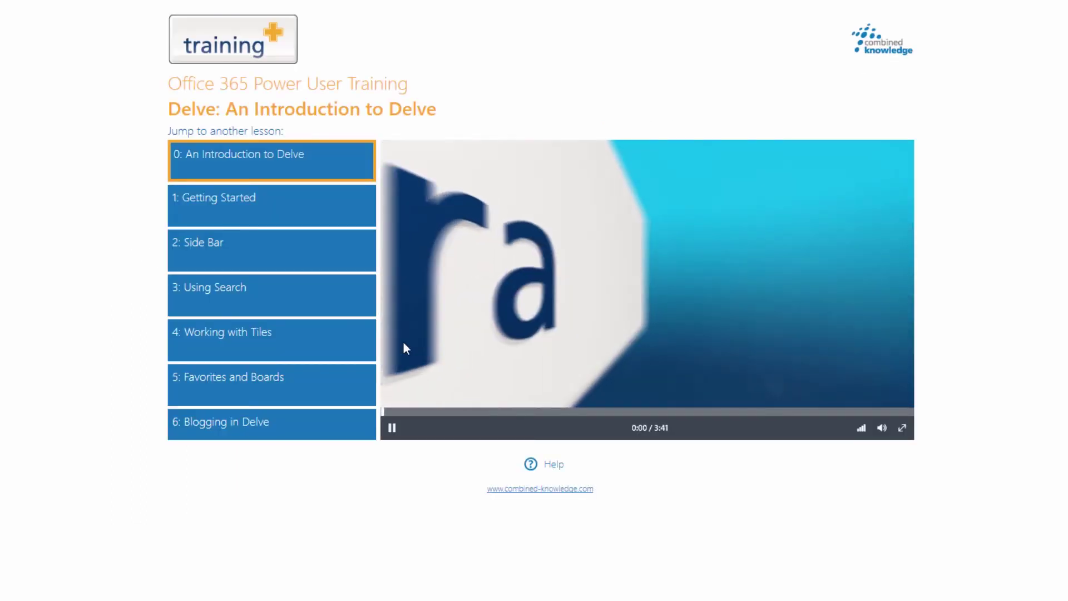
- Scroll the Delve lesson list down to '9: Summary' while the intro video plays
scroll(389, 431, "down", 3)
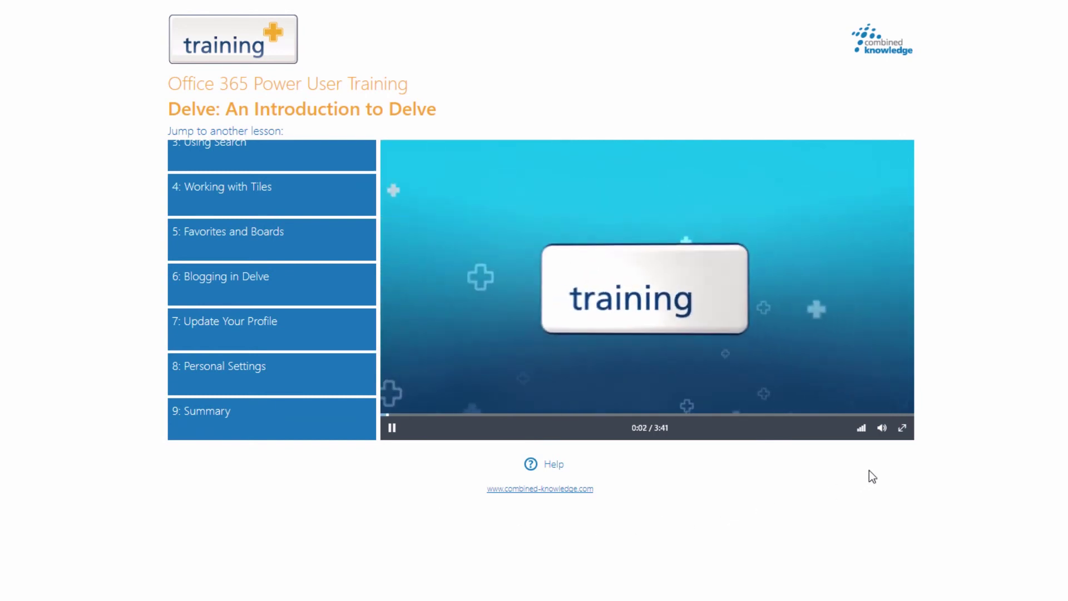